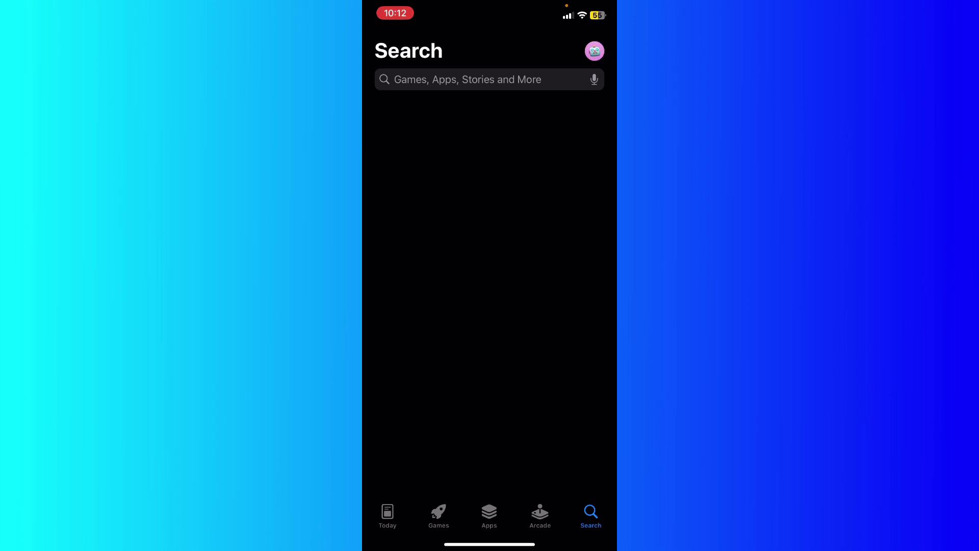
{"action": "type", "text": "i"}
- Clear the stray character from the search and open Instagram's App Store page from the results
{"action": "key", "text": "BackSpace"}
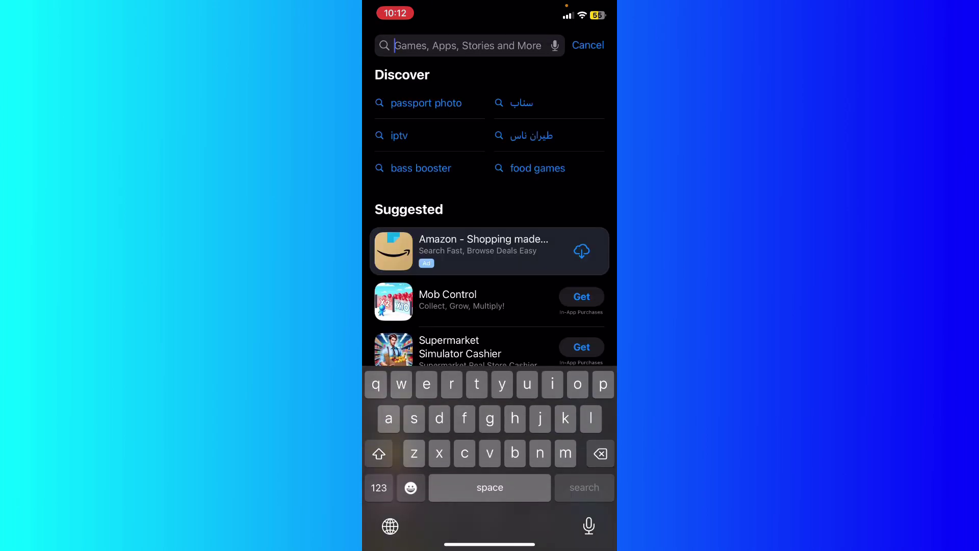
{"action": "type", "text": "instagram"}
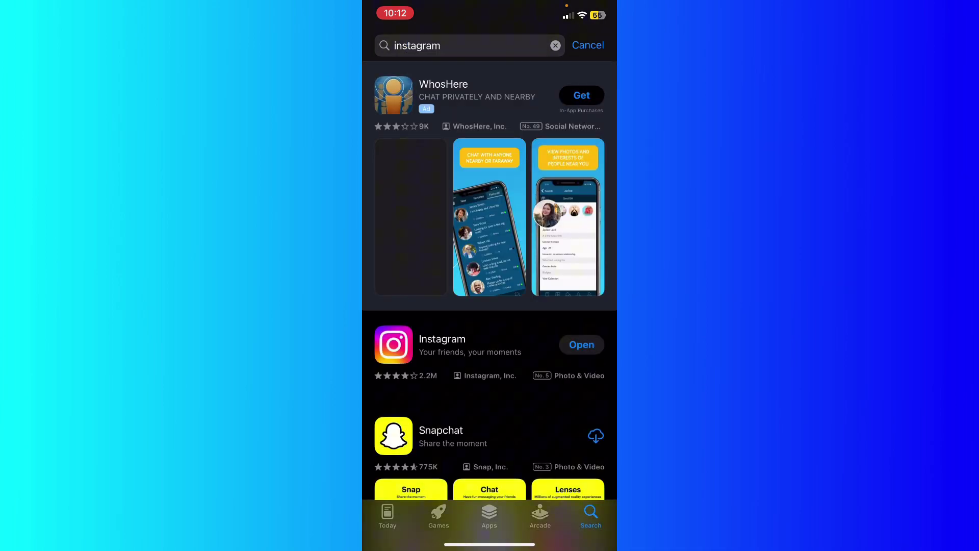
{"action": "left_click", "coordinate": [459, 342]}
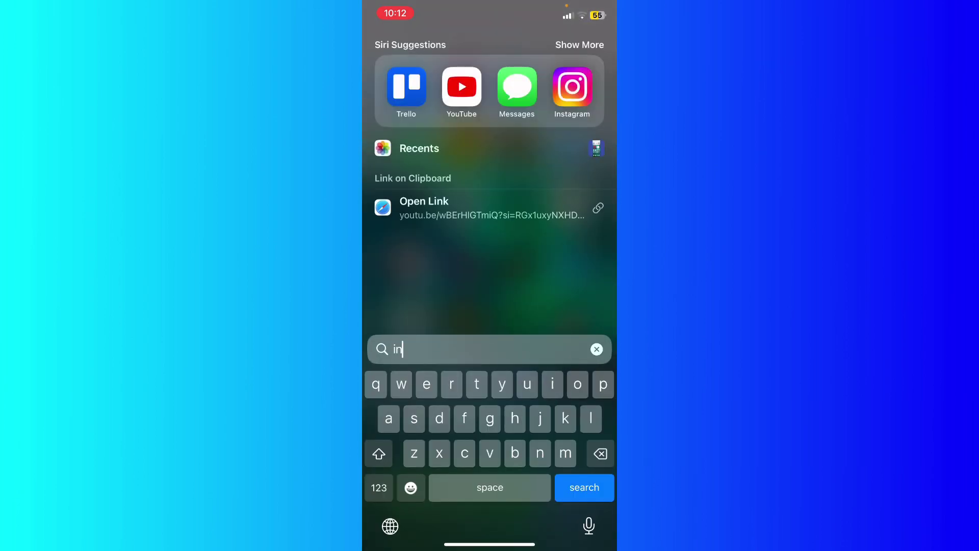
{"action": "type", "text": "s"}
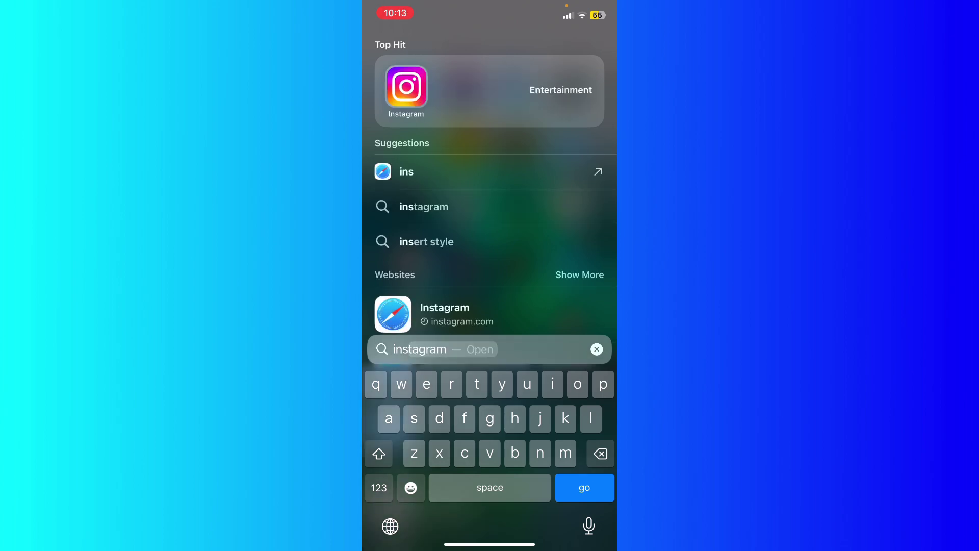
- Show the Instagram Top Hit's quick actions, dismiss them, close Spotlight and move to the App Library
{"action": "left_click", "coordinate": [405, 86]}
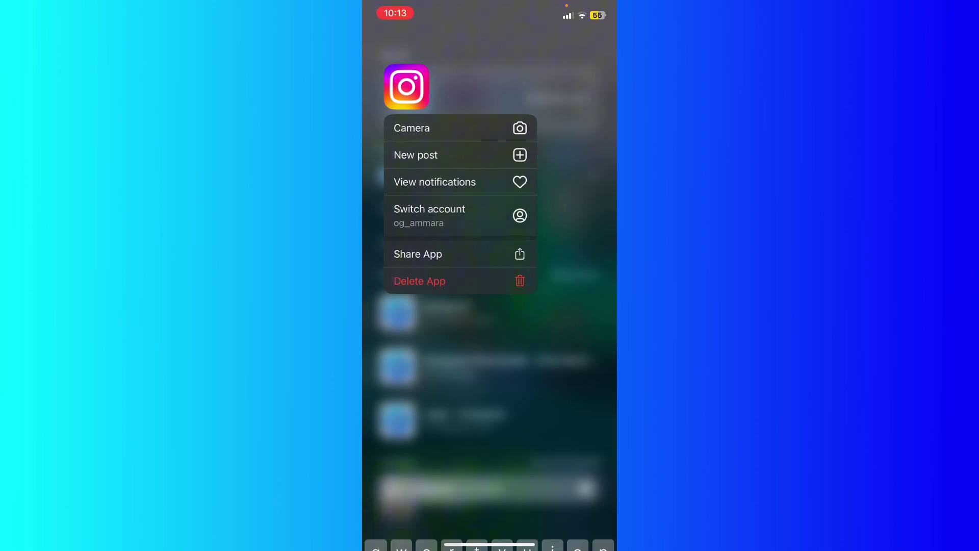
{"action": "left_click", "coordinate": [490, 420]}
{"action": "left_click", "coordinate": [490, 229]}
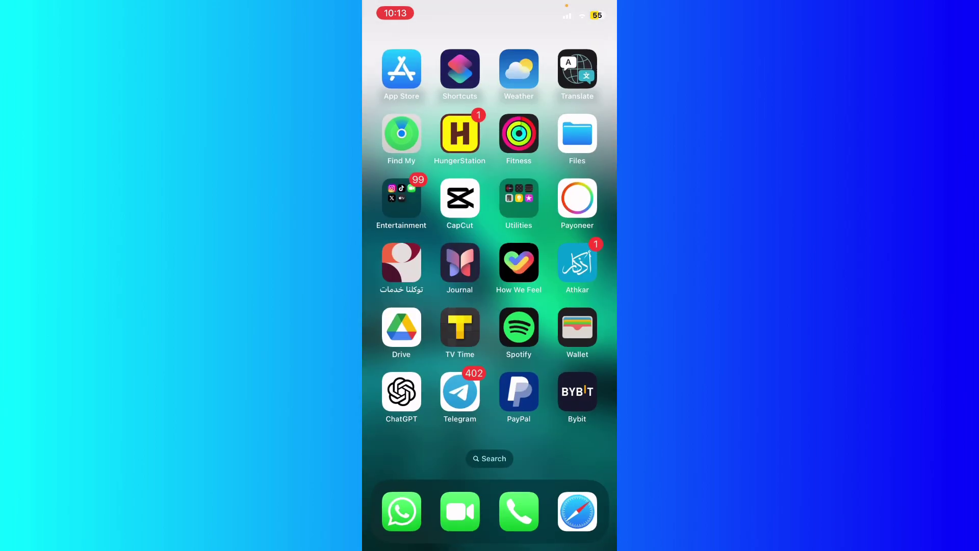
{"action": "left_click_drag", "start_coordinate": [573, 305], "coordinate": [398, 306]}
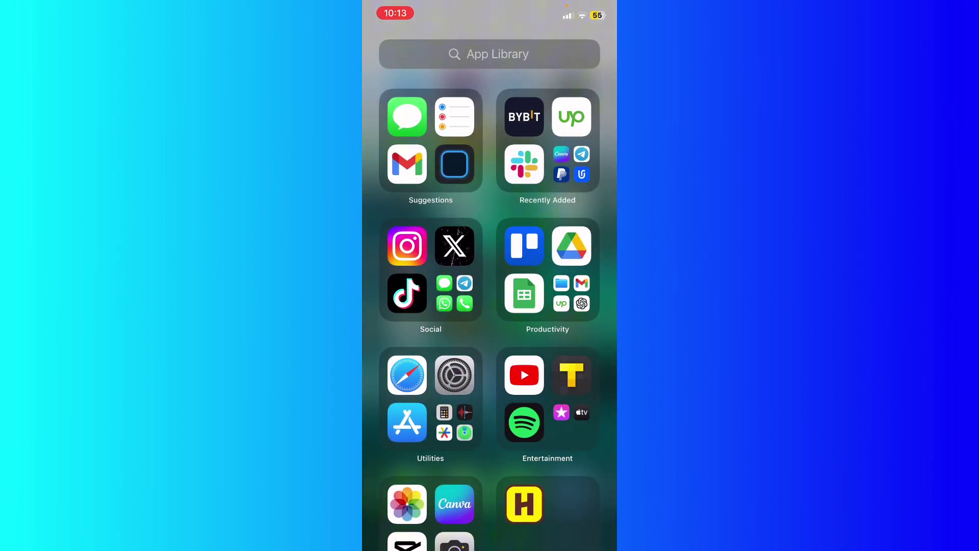
{"action": "left_click", "coordinate": [490, 53]}
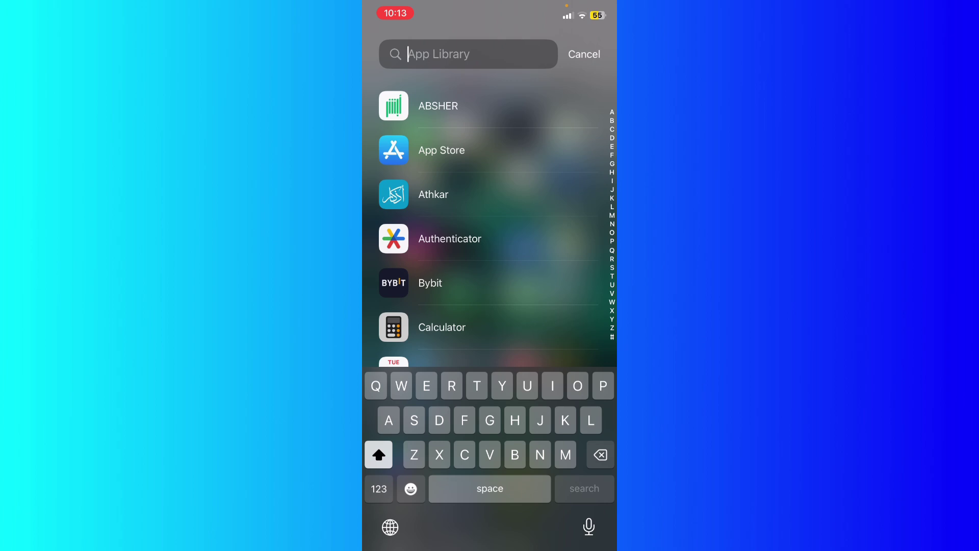
{"action": "type", "text": "Ins"}
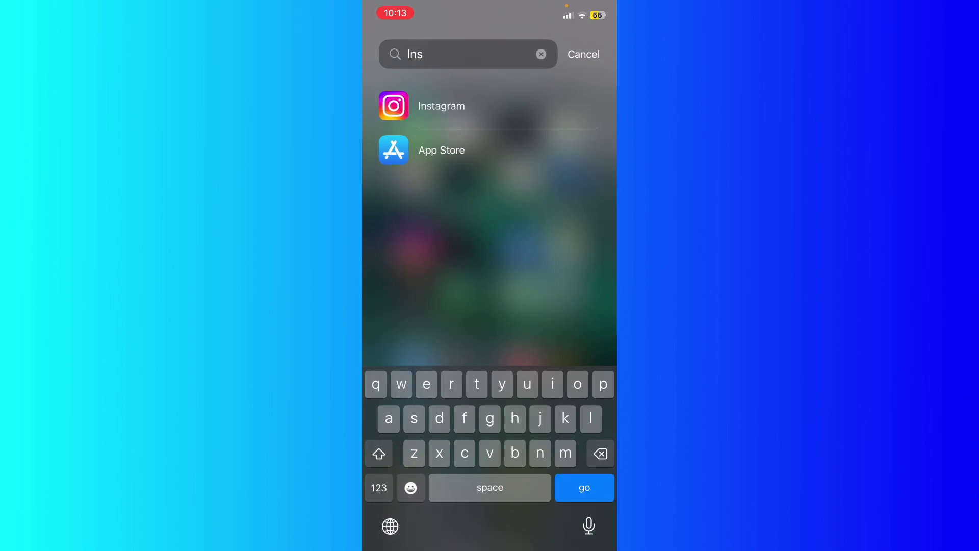
{"action": "left_click", "coordinate": [584, 54]}
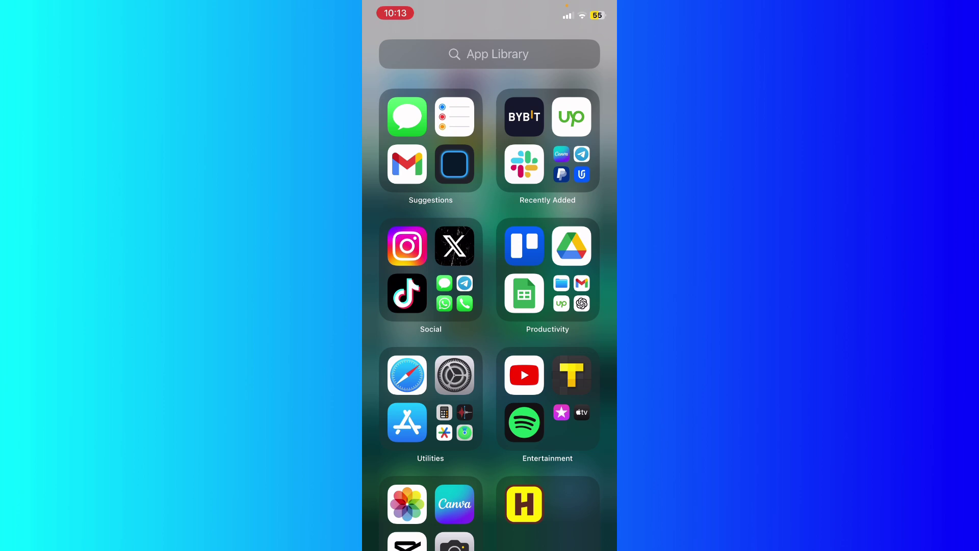
- Swipe right from the App Library back to the first home screen page
{"action": "left_click_drag", "start_coordinate": [382, 306], "coordinate": [597, 306]}
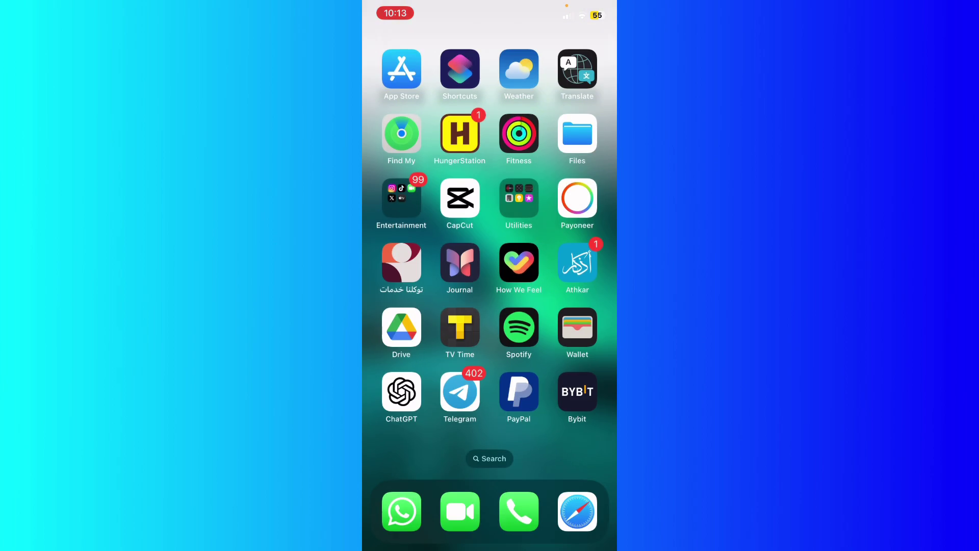